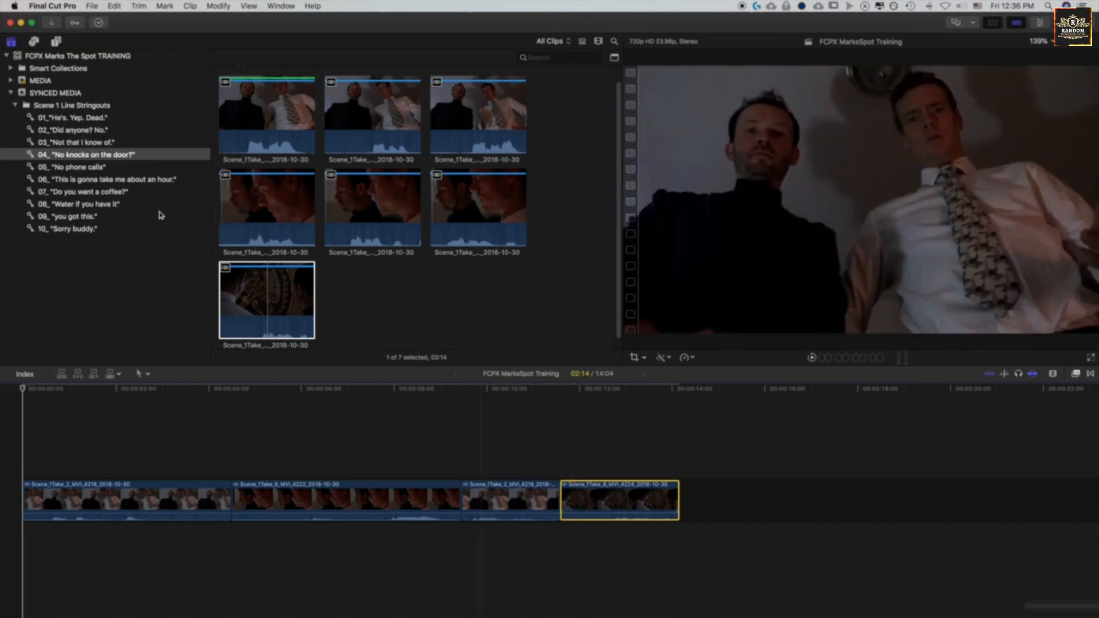
Connect the Scene_1Take_8_MVI_4224 clip from the 09_ "you got this." collection above the Take 6 timeline clip and trim its end to about 5:02 long.
left_click(80, 216)
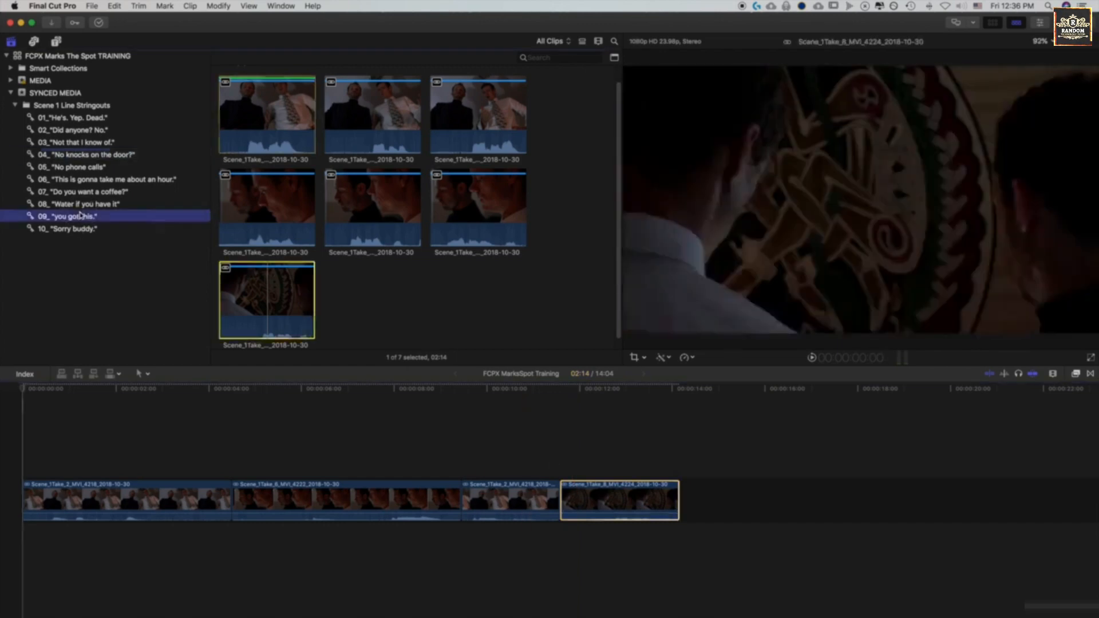
left_click(272, 312)
left_click(478, 204)
left_click(269, 307)
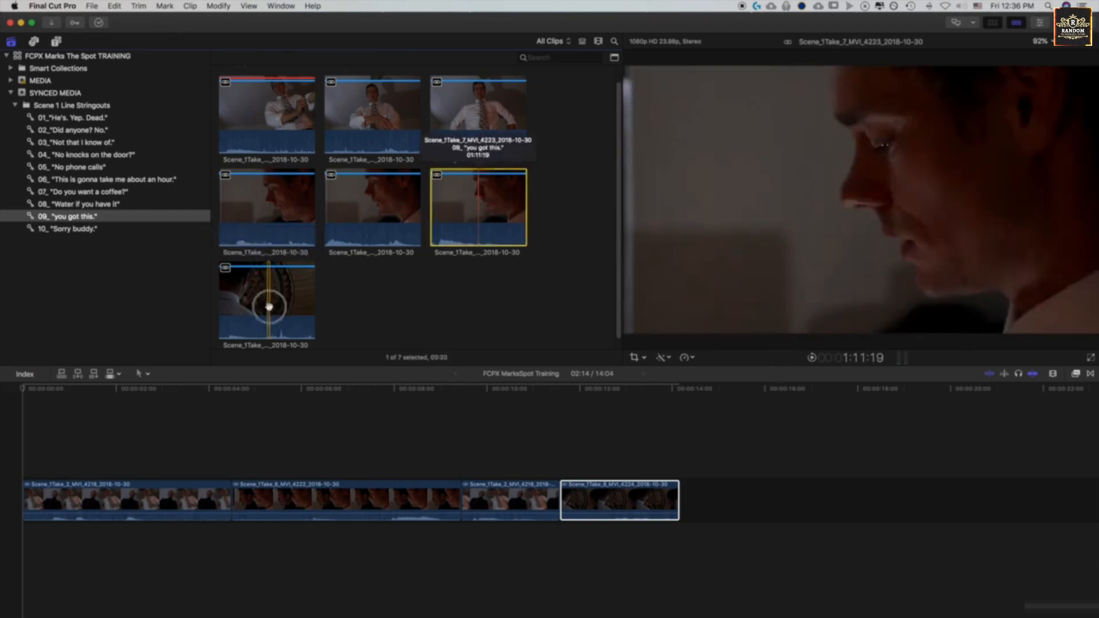
left_click(228, 286)
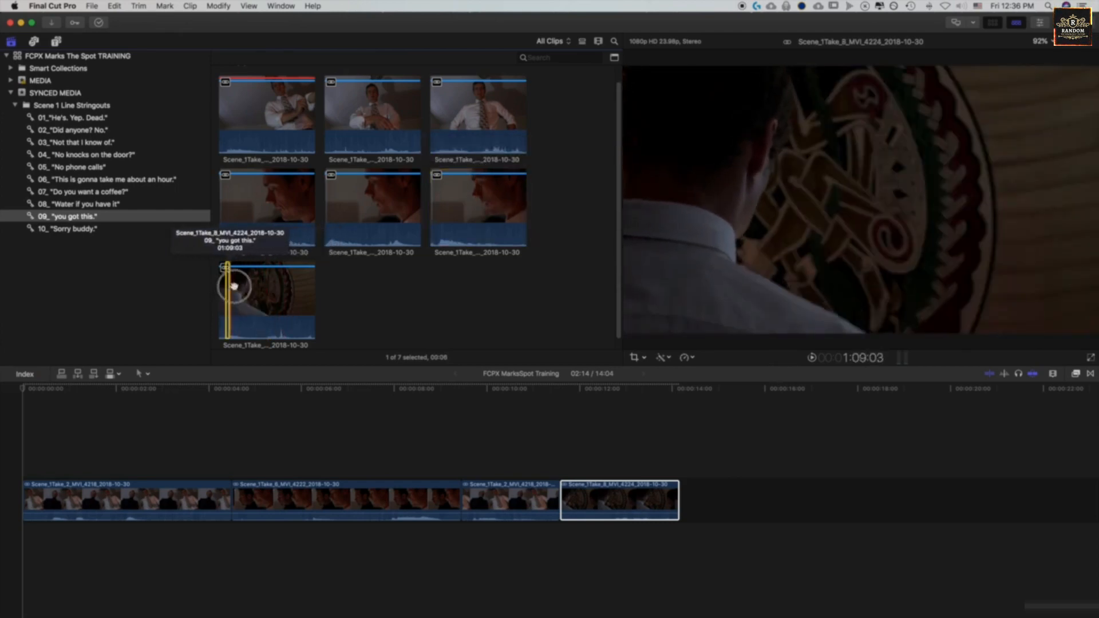
left_click_drag(234, 286, 439, 280)
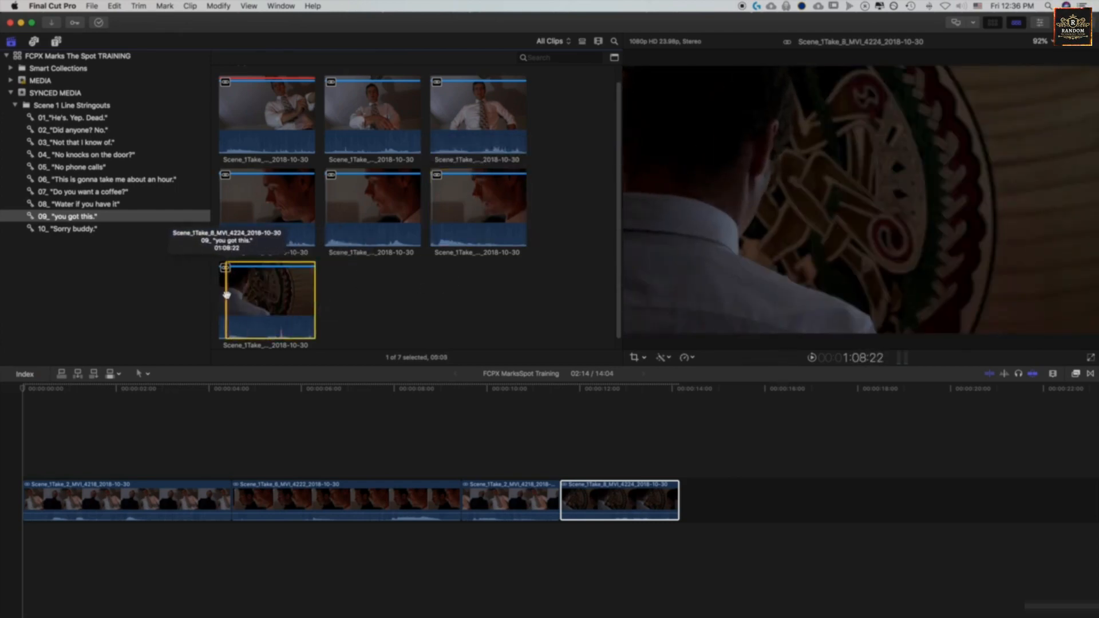
left_click_drag(260, 293, 265, 424)
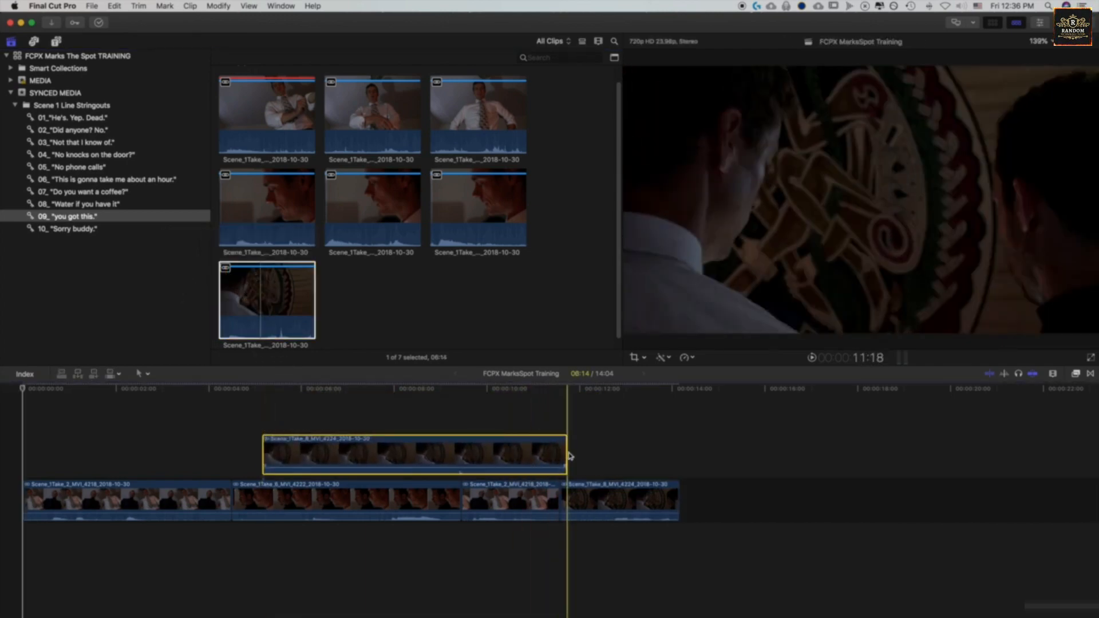
left_click_drag(567, 455, 492, 458)
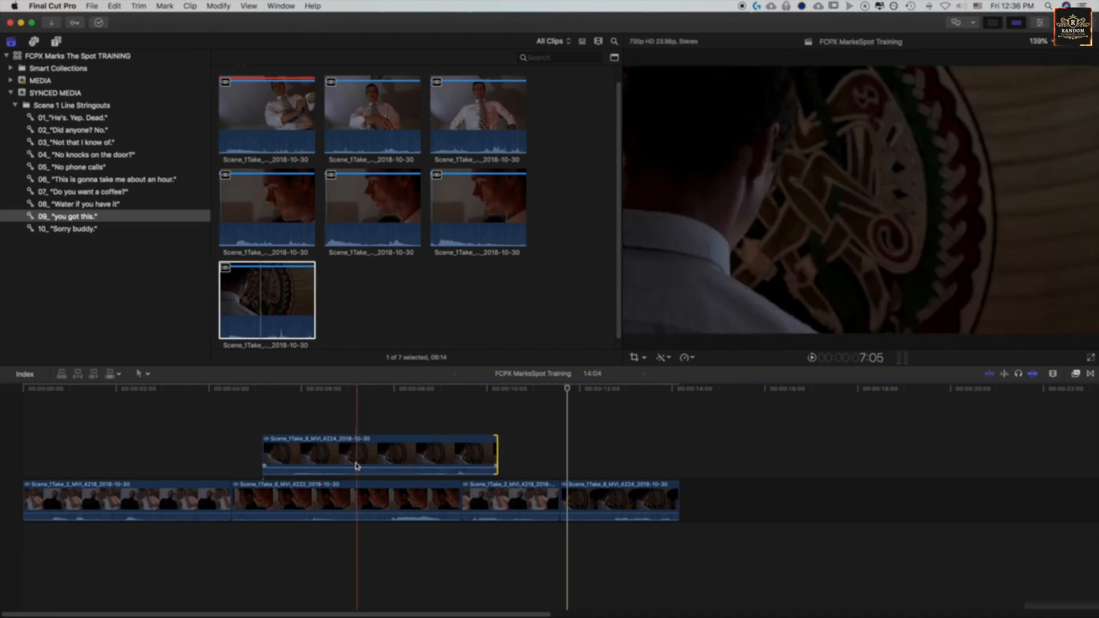
Select each timeline clip in turn, ending with the connected Take 8 clip, and place the playhead at about 6:09.
left_click(183, 498)
left_click(290, 504)
left_click(484, 498)
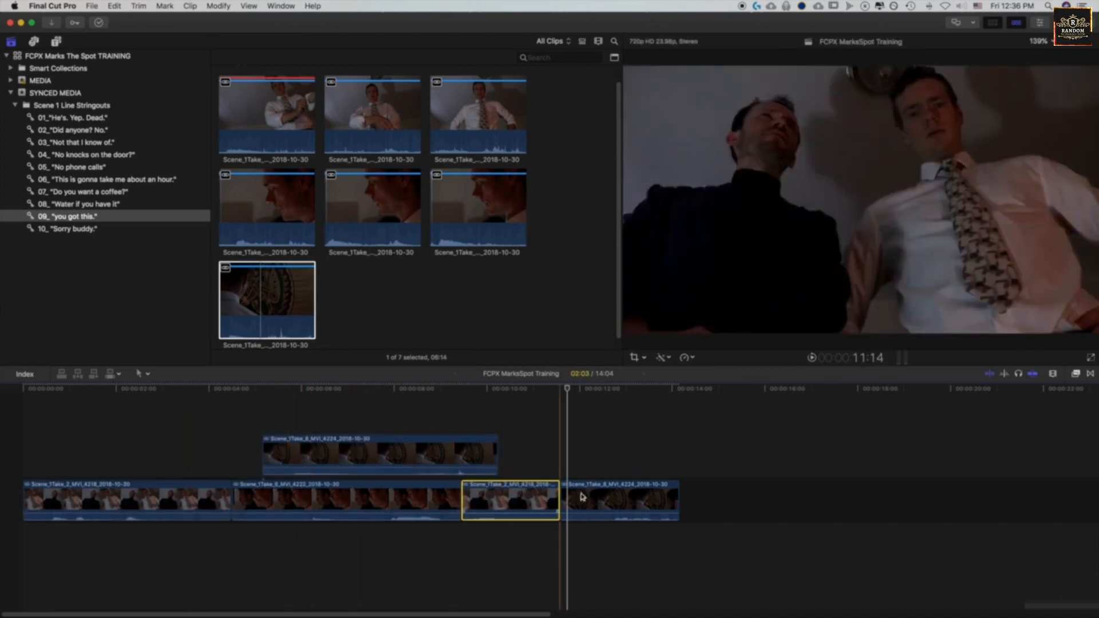
left_click(595, 496)
left_click(410, 453)
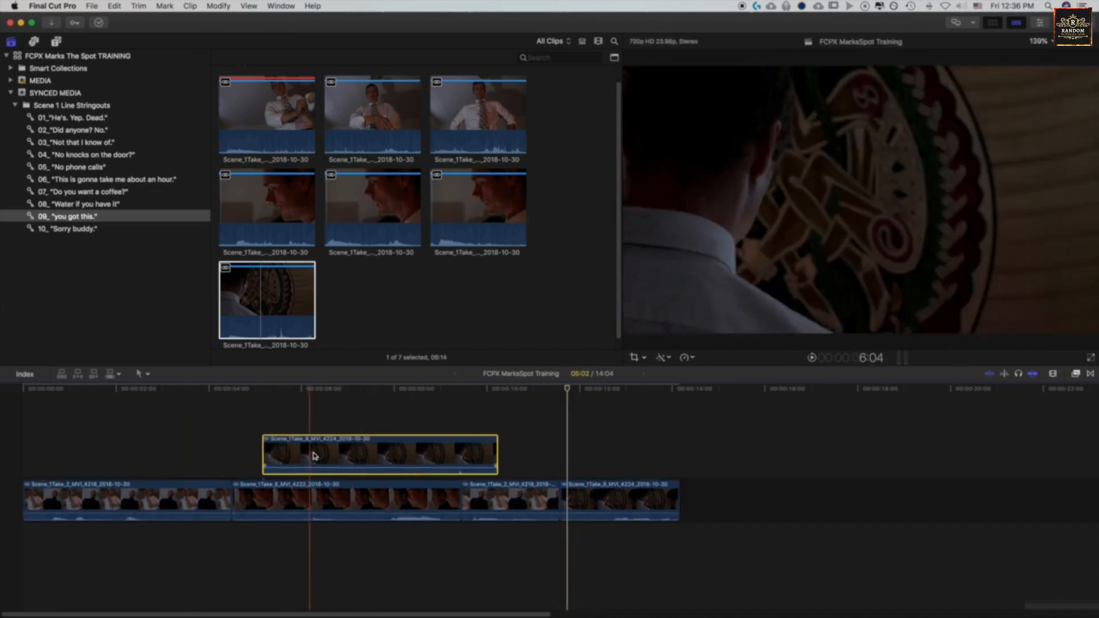
left_click_drag(229, 388, 320, 430)
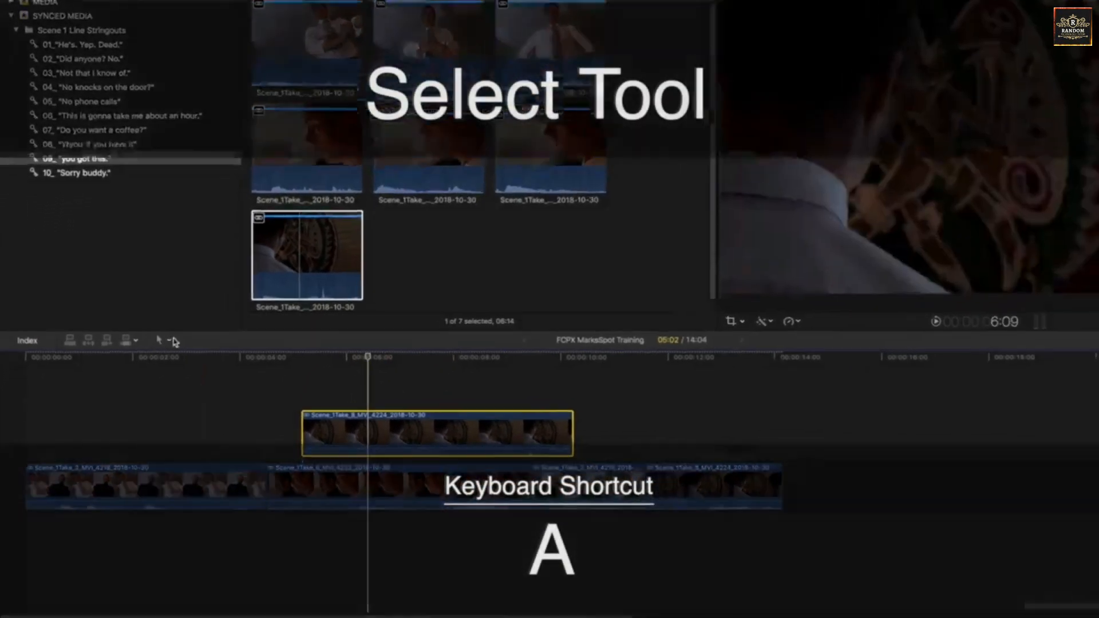
Activate the Select tool and try shifting the last Take 8 clip and the shorter Take 2 clip along the primary storyline.
left_click(174, 342)
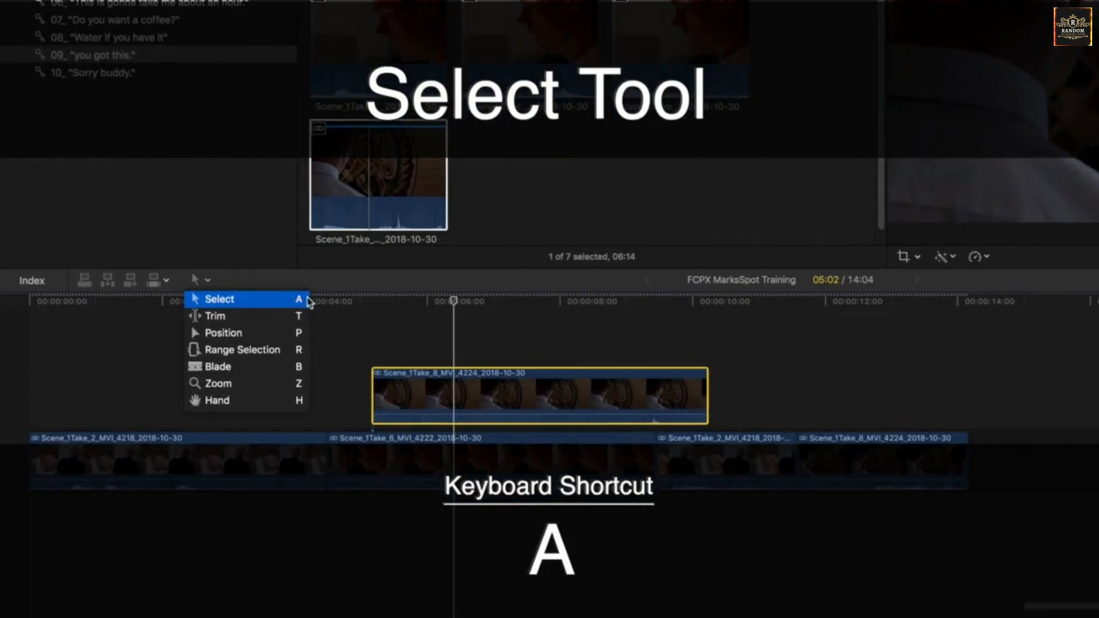
left_click(542, 456)
left_click(498, 471)
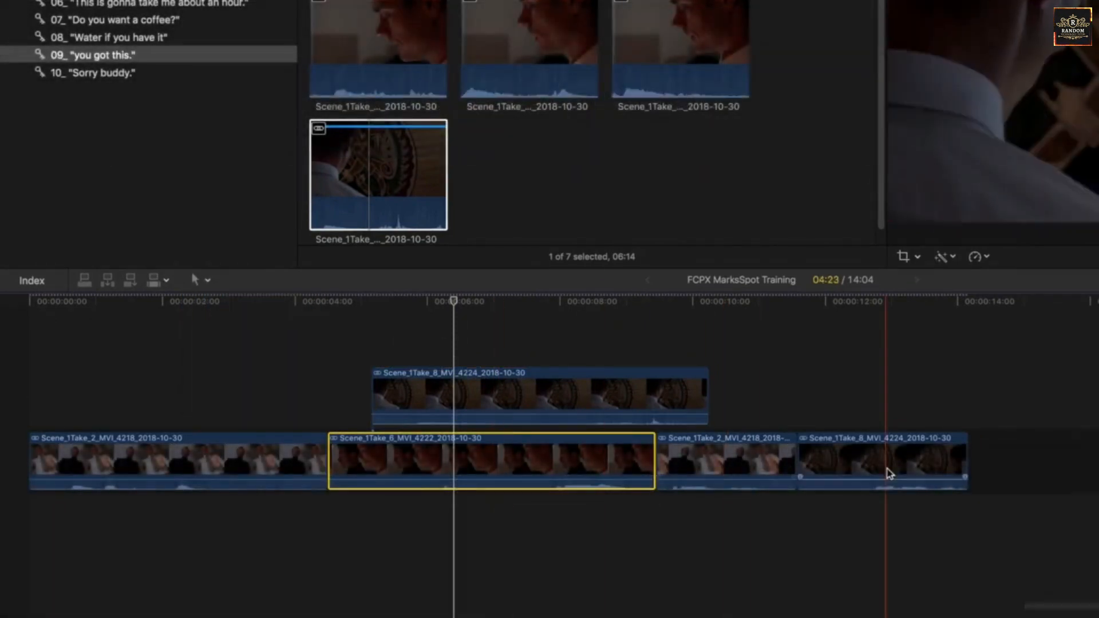
left_click_drag(868, 470, 1098, 452)
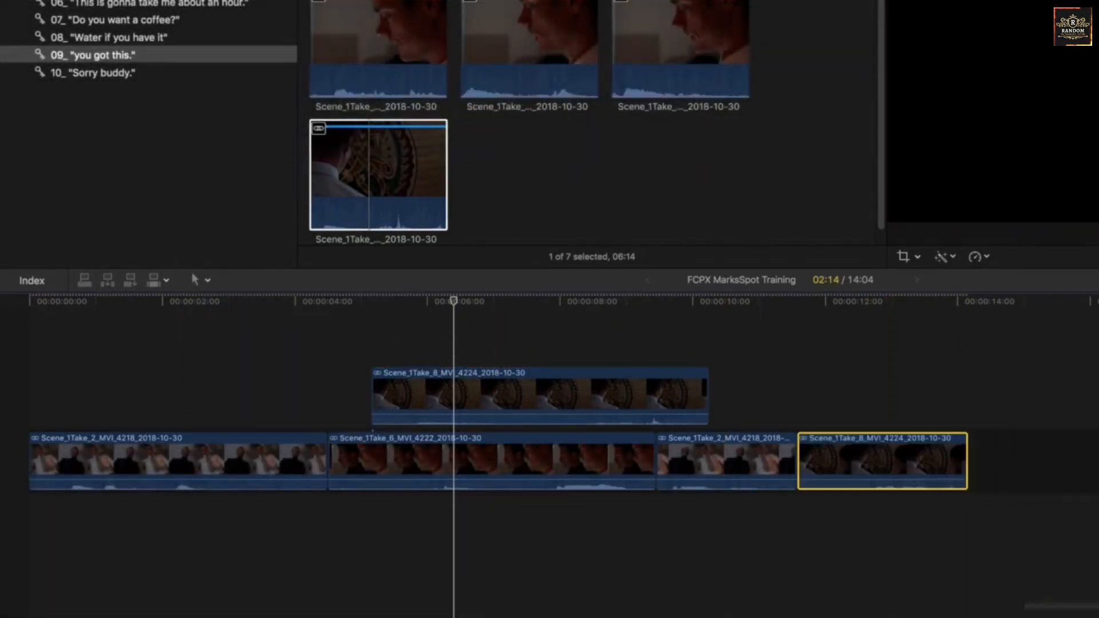
left_click(712, 456)
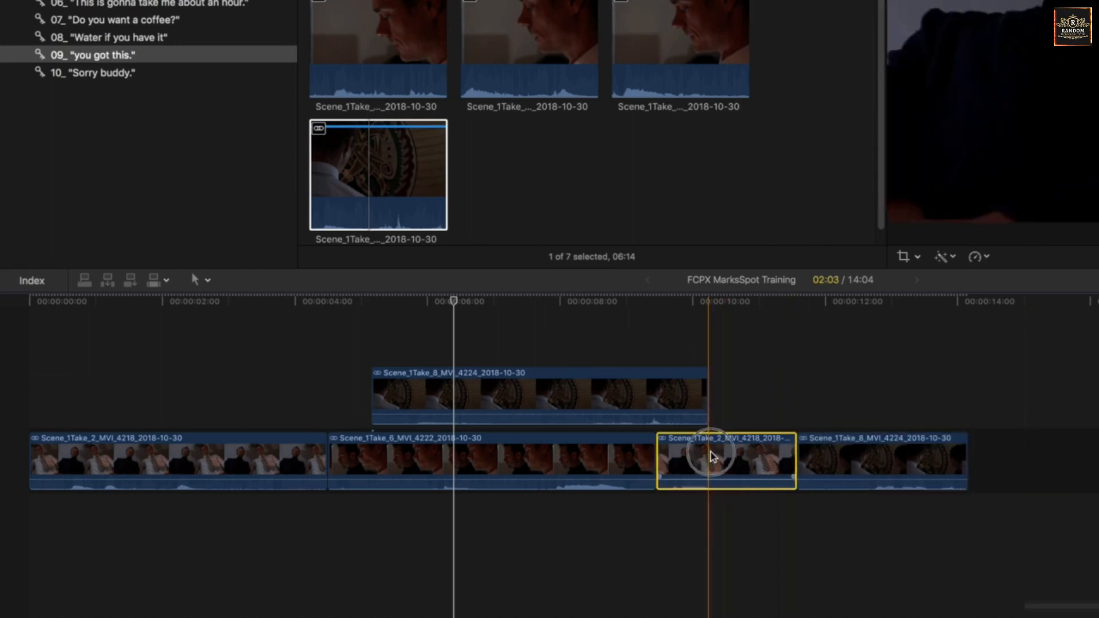
mouse_move(712, 456)
left_mouse_down()
mouse_move(398, 461)
mouse_move(714, 454)
left_mouse_up()
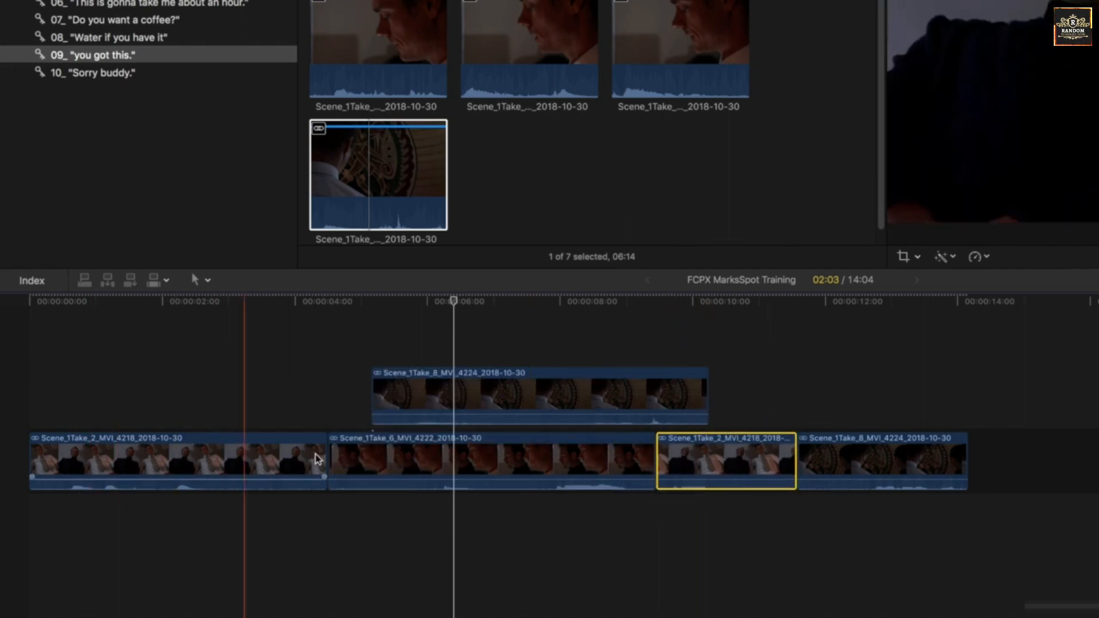
Move the Take 6 clip with its connected clip to the start of the timeline and back to second place.
left_click(415, 404)
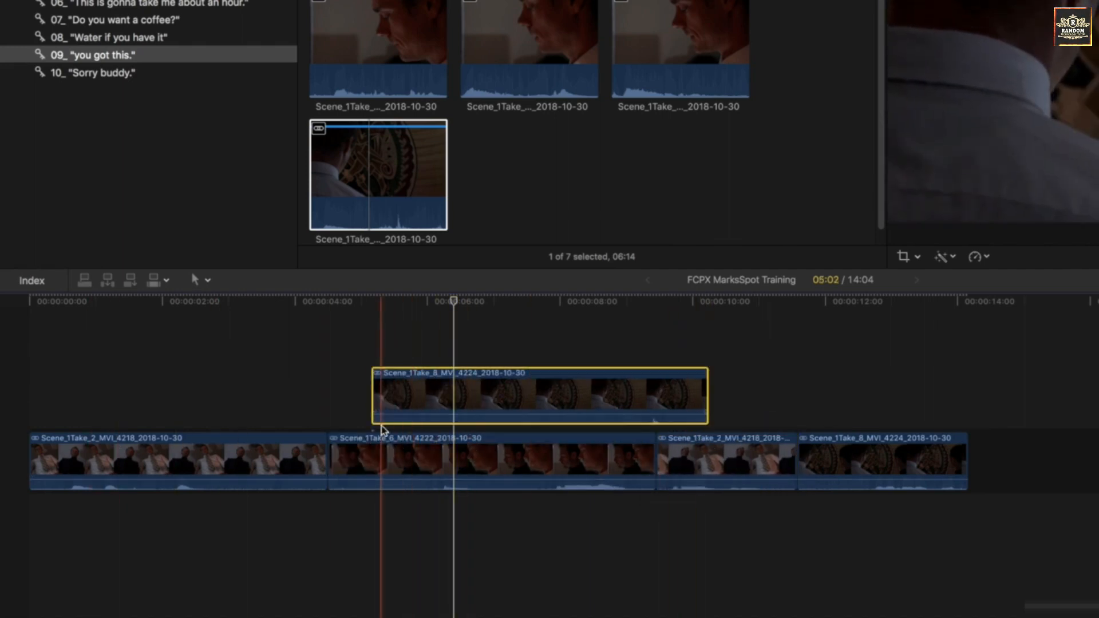
left_click(369, 451)
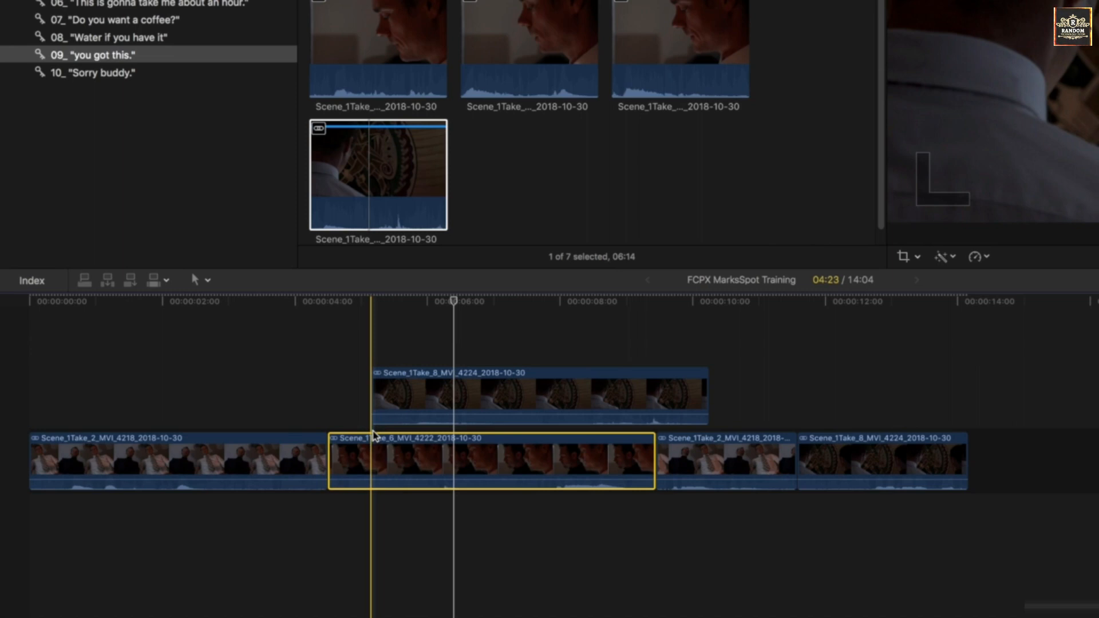
left_click_drag(384, 454, 49, 456)
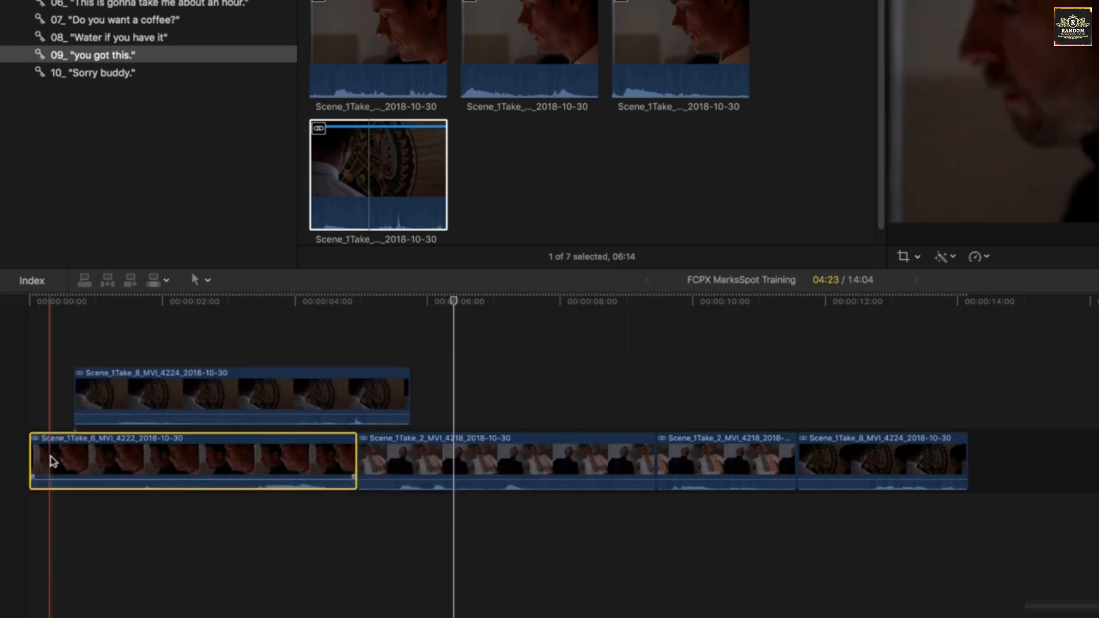
left_click_drag(221, 459, 586, 463)
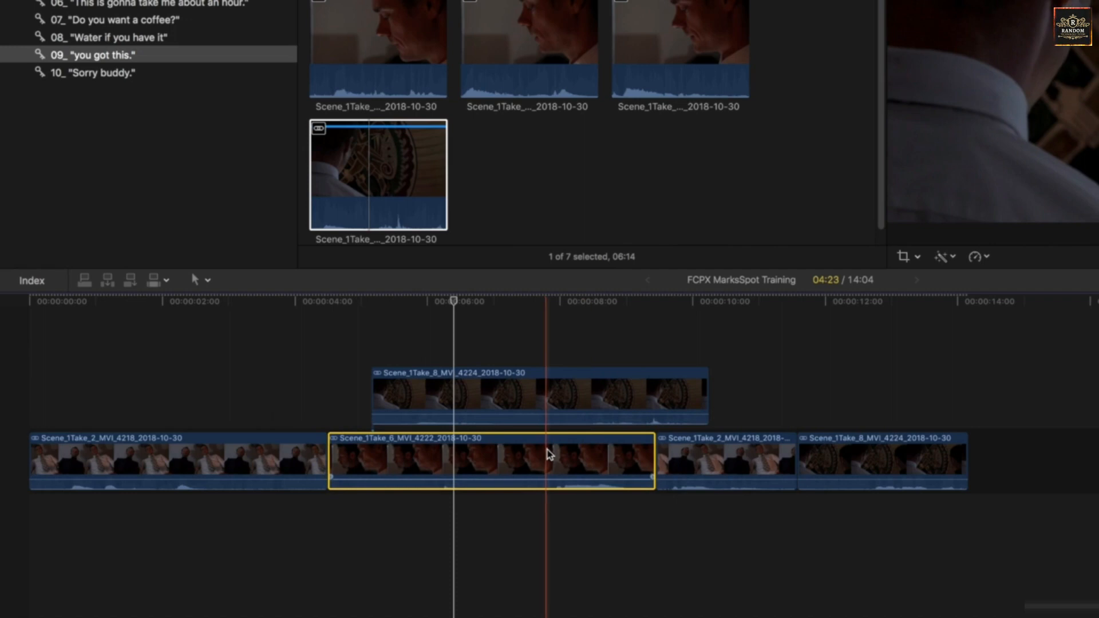
Try the Position tool by moving the Take 6 clip over the last Take 8 clip to about 12:00, and undo the repositioning.
left_click(578, 354)
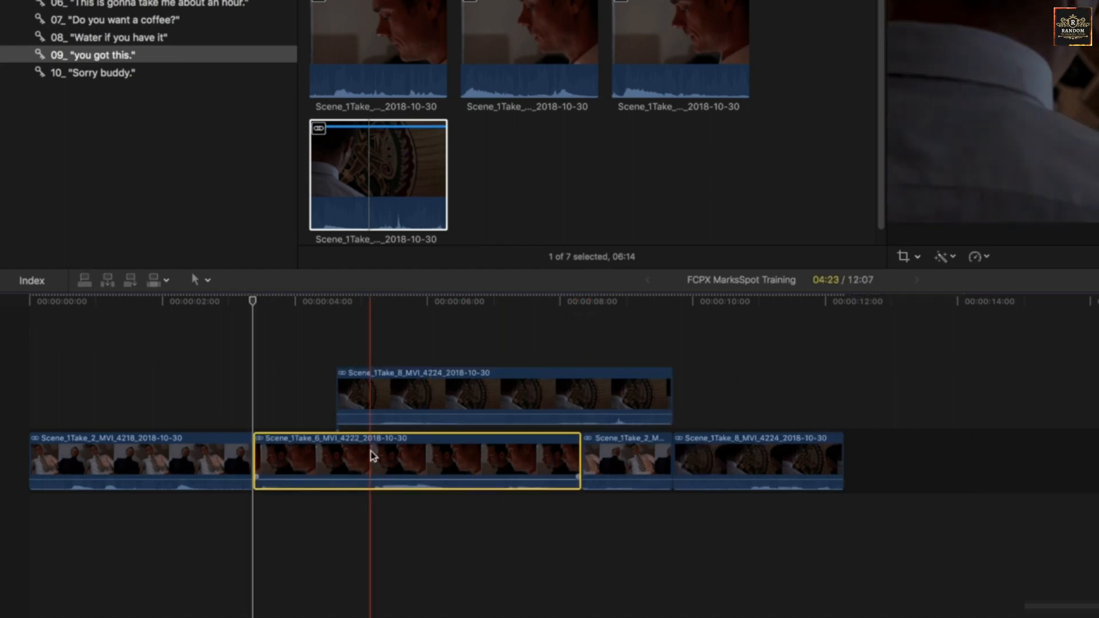
key("p")
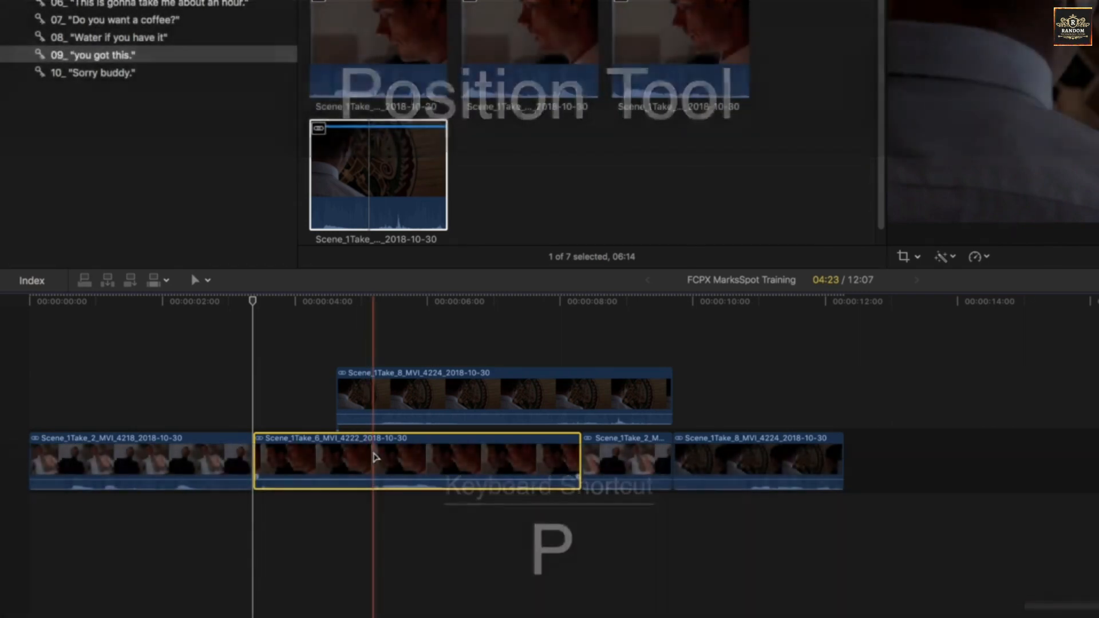
left_click(301, 454)
left_click_drag(301, 454, 874, 453)
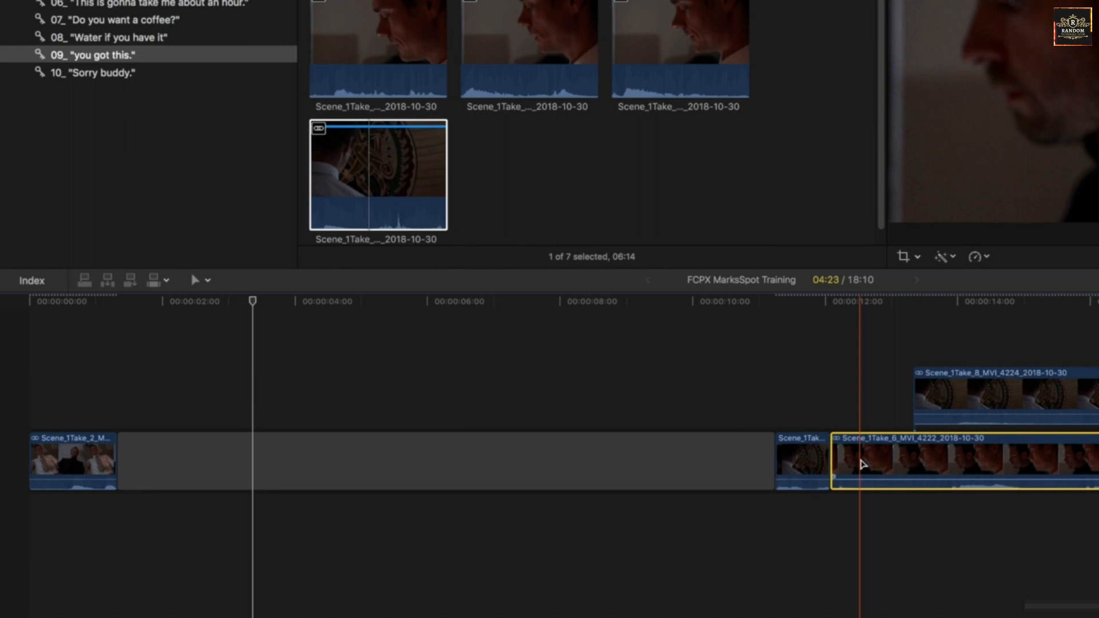
key("super+z")
key("super+z")
key("super+z")
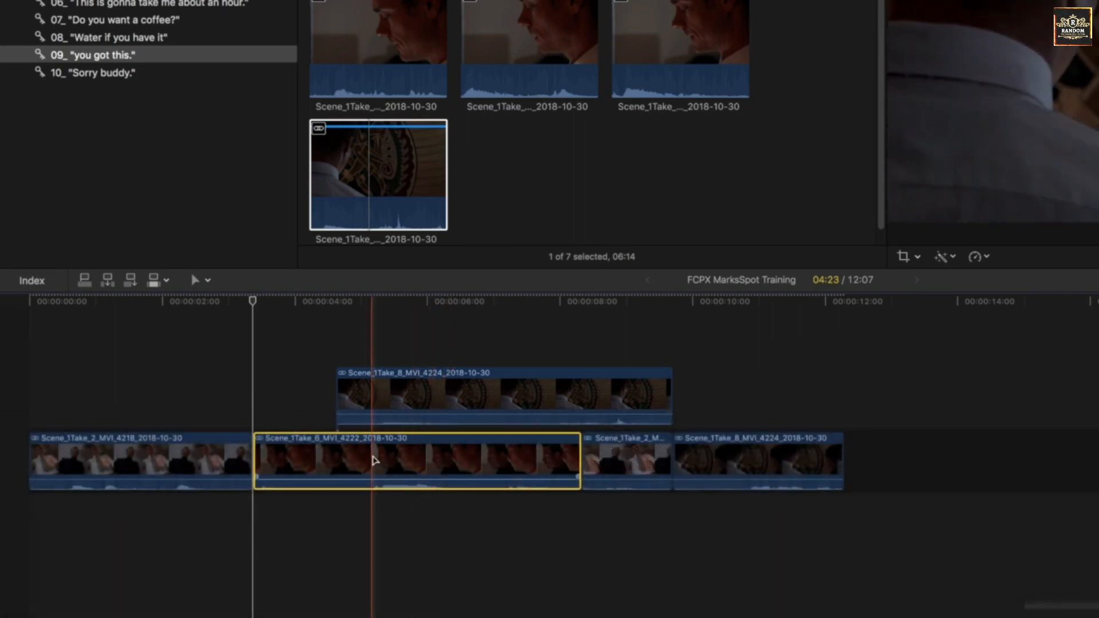
Delete the Take 6 clip from the primary storyline and undo the deletion, twice over.
left_click(387, 393)
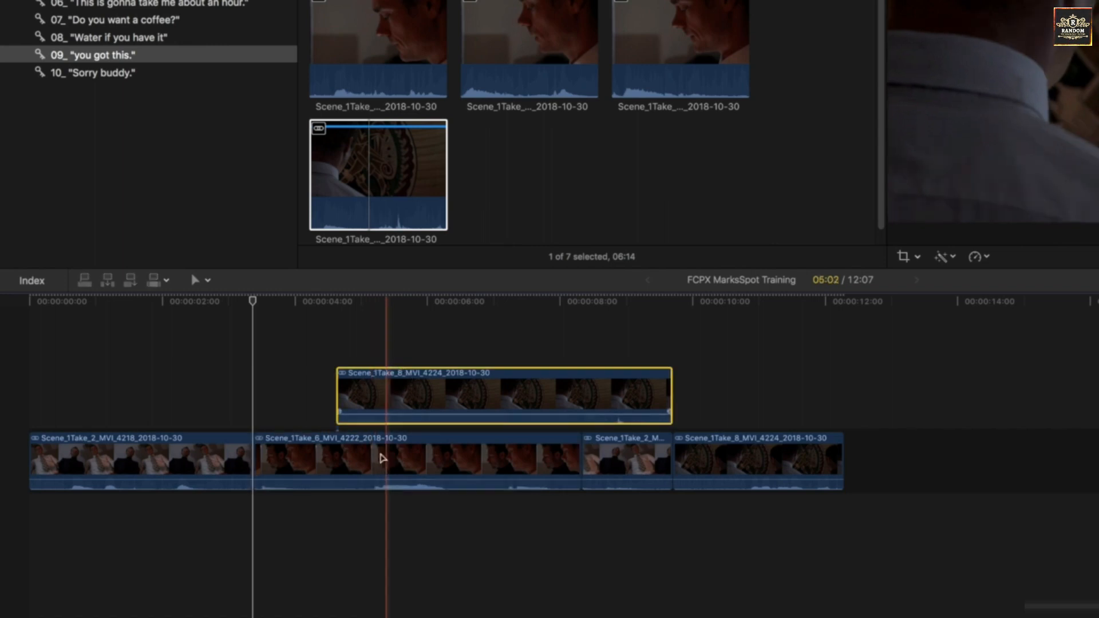
left_click(378, 469)
key("Delete")
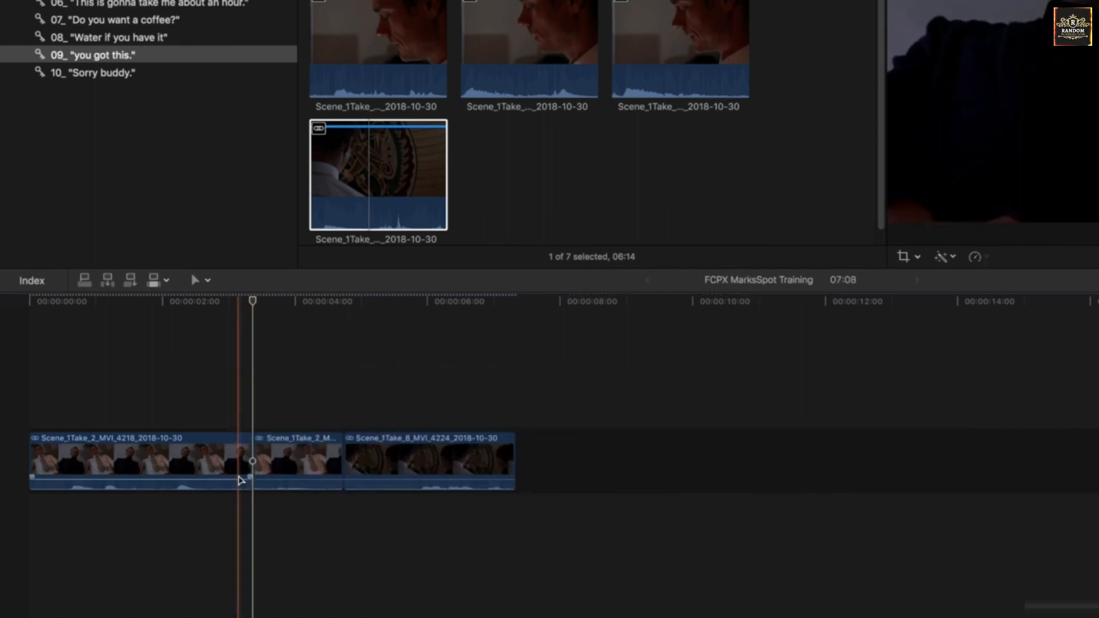
key("super+z")
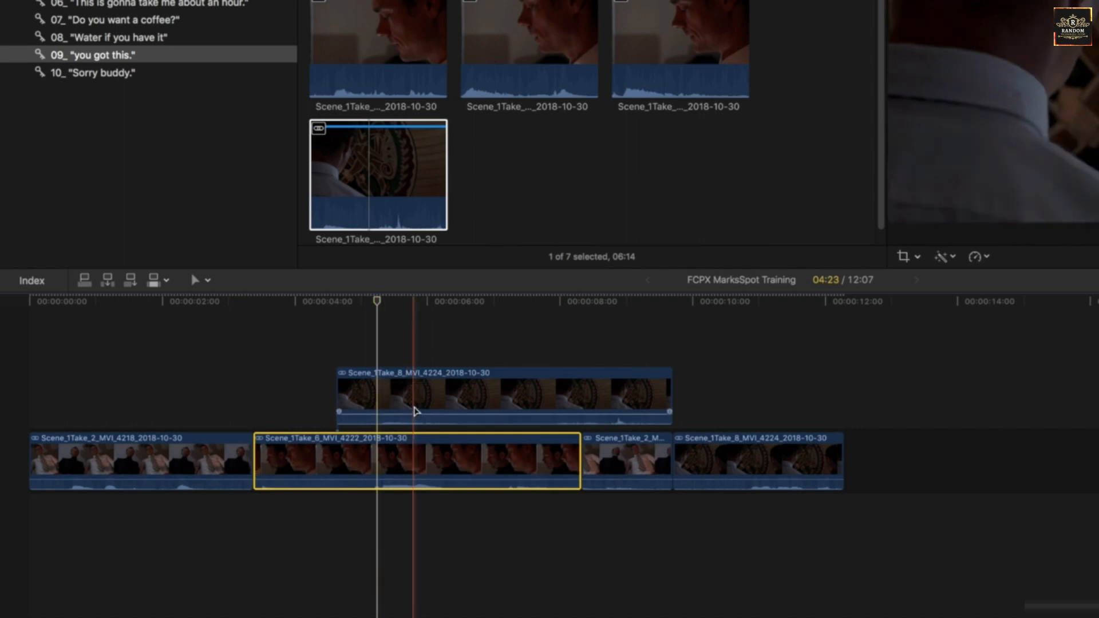
left_click(394, 463)
key("Delete")
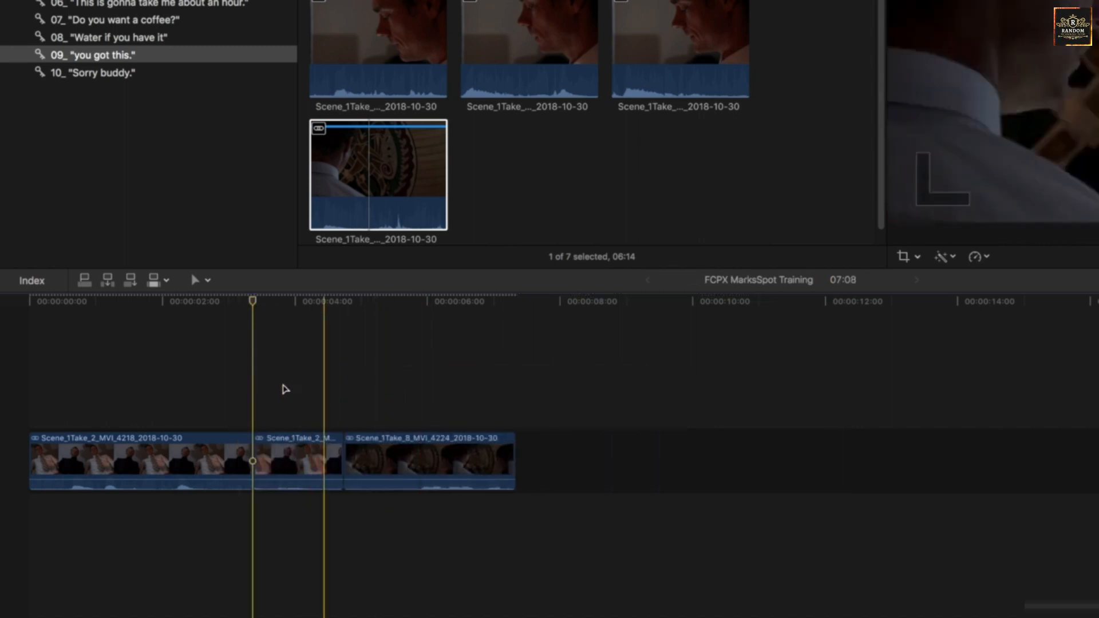
key("super+z")
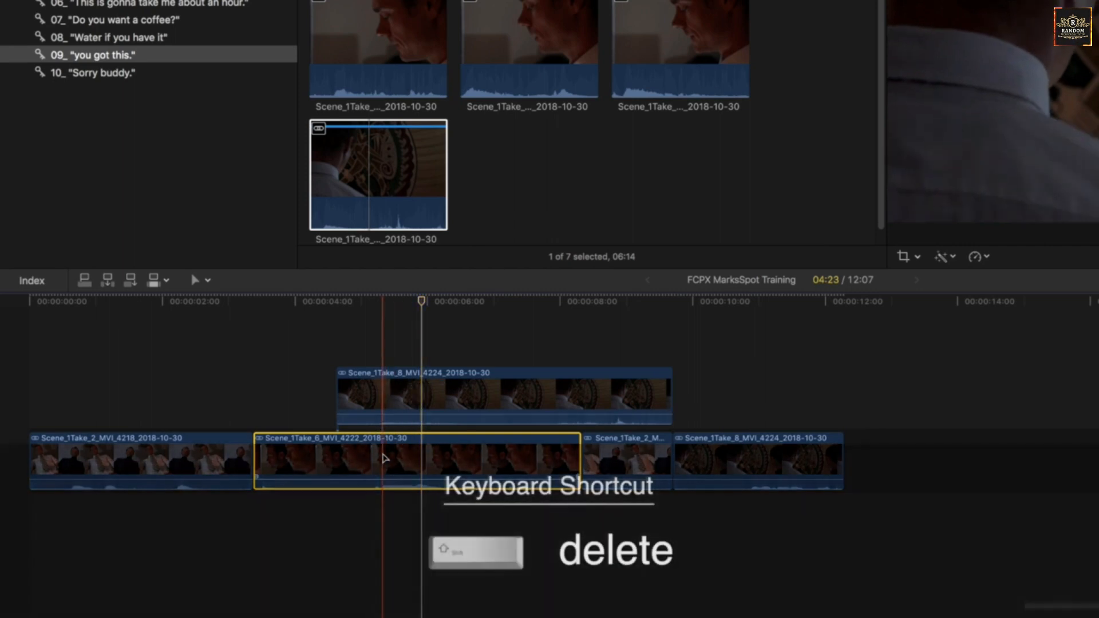
Replace the Take 6 clip with a gap that keeps the connected clip in place, and undo the replacement.
key("shift+BackSpace")
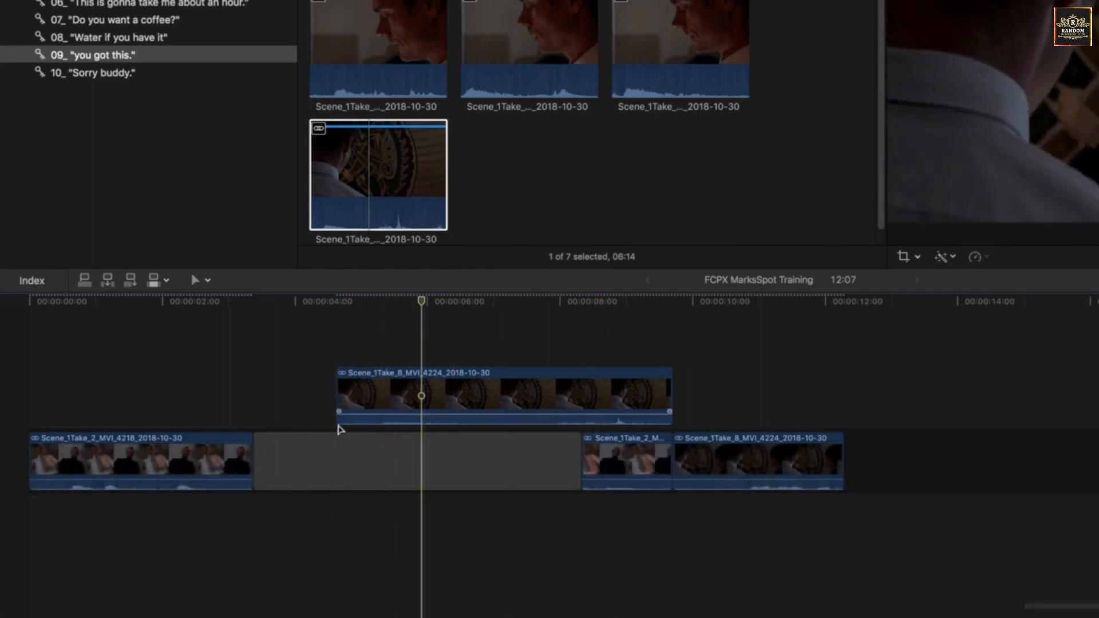
left_click(513, 413)
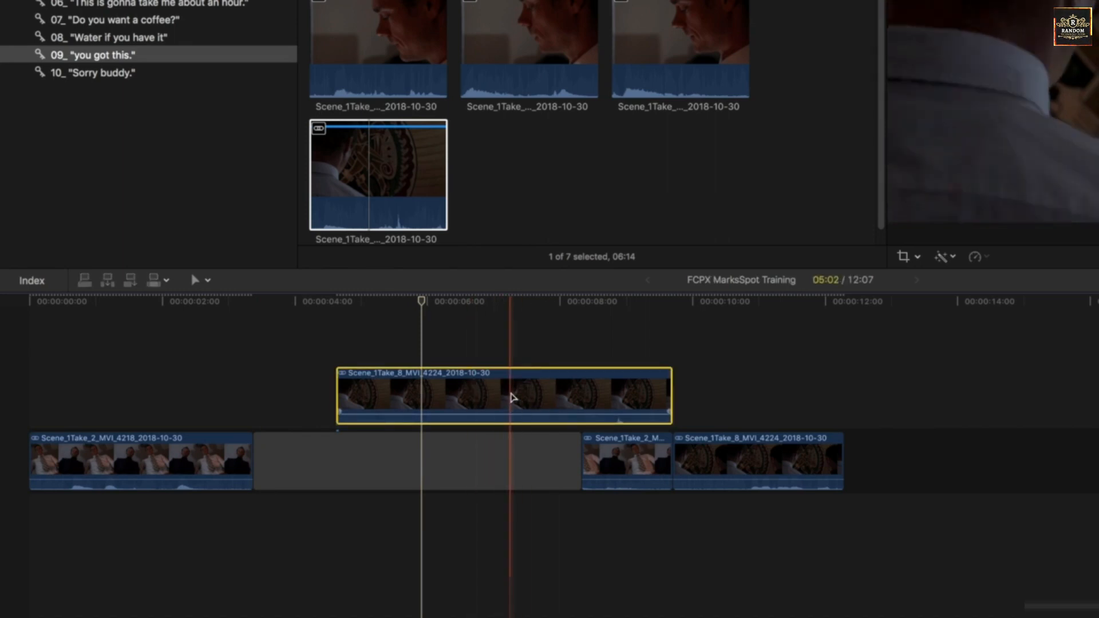
key("super+z")
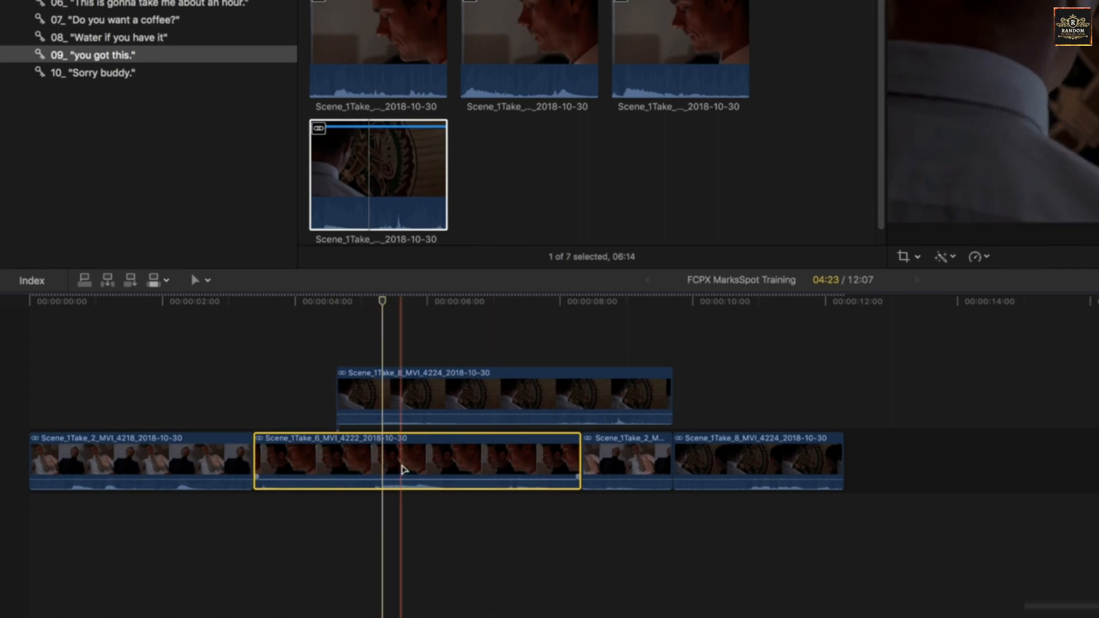
Slip the Take 6 clip's content later with the Trim tool, and slip it earlier while overriding its clip connection.
key("t")
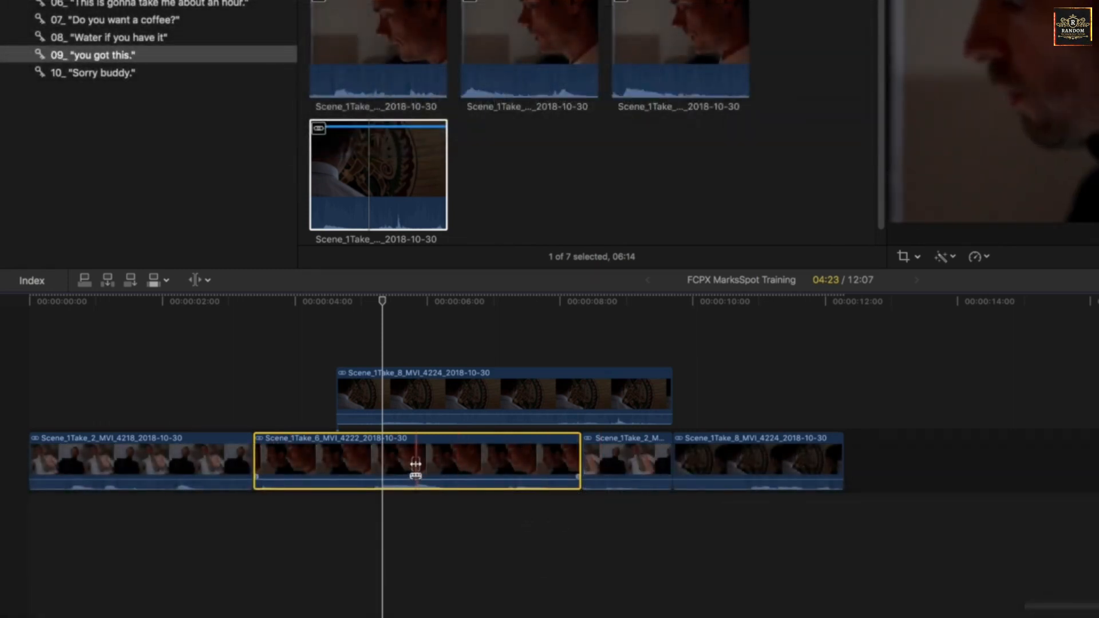
mouse_move(416, 468)
left_mouse_down()
mouse_move(441, 458)
mouse_move(359, 459)
mouse_move(414, 456)
left_mouse_up()
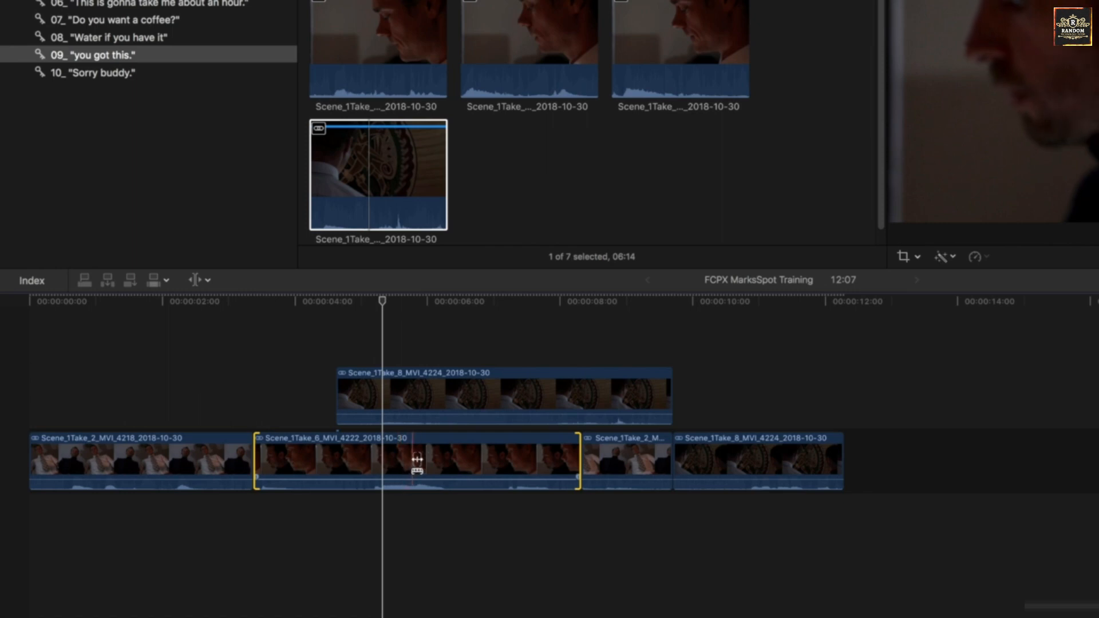
left_click_drag(405, 458, 446, 452)
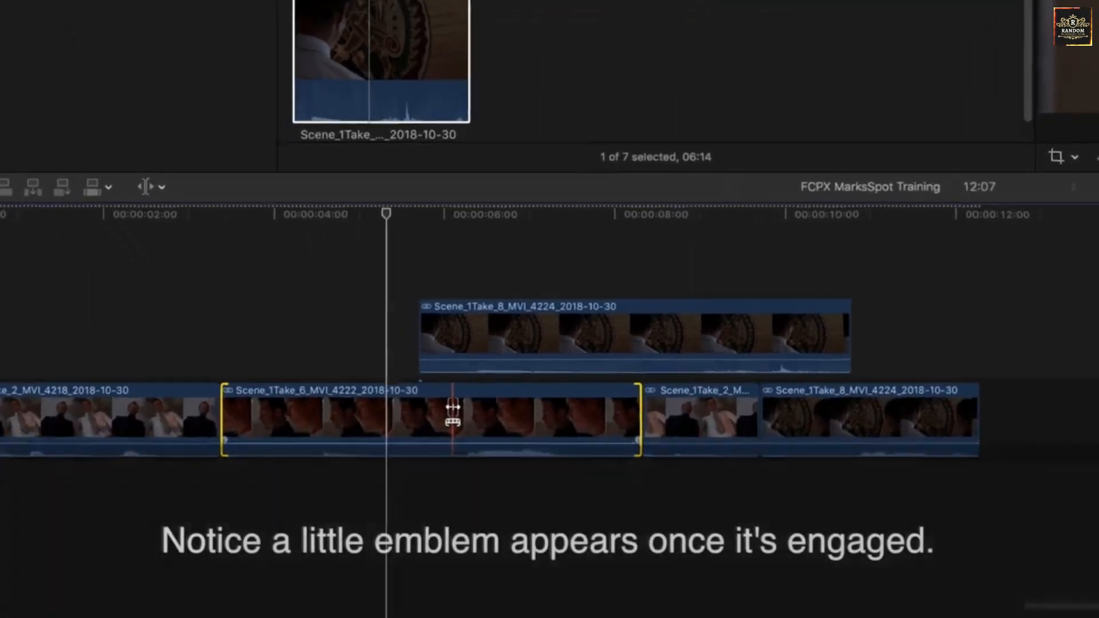
key("grave")
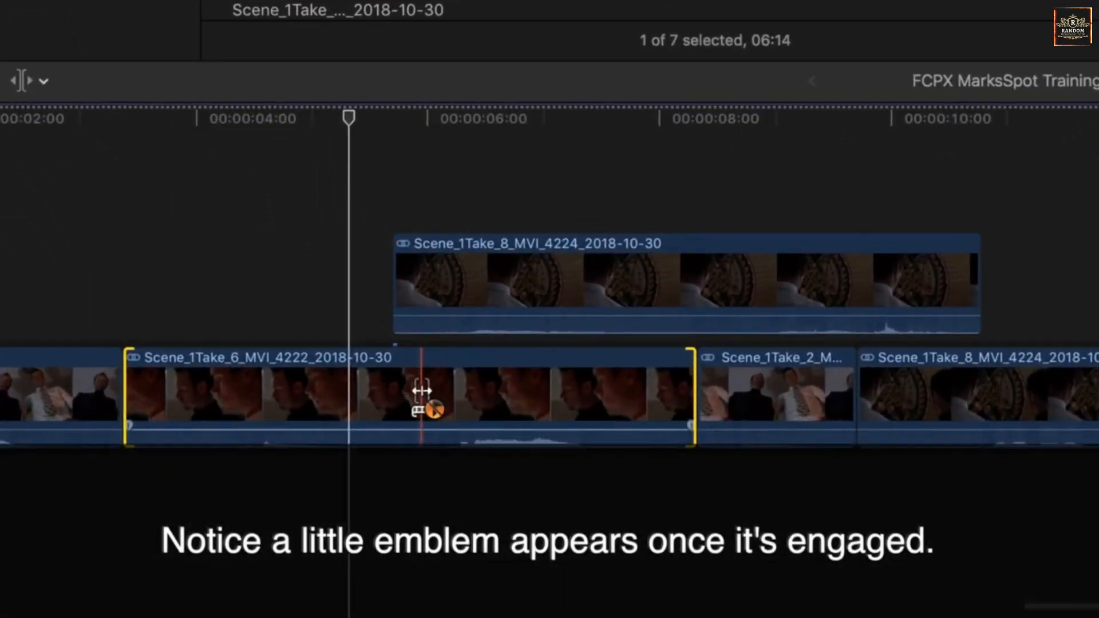
left_click_drag(422, 391, 389, 404)
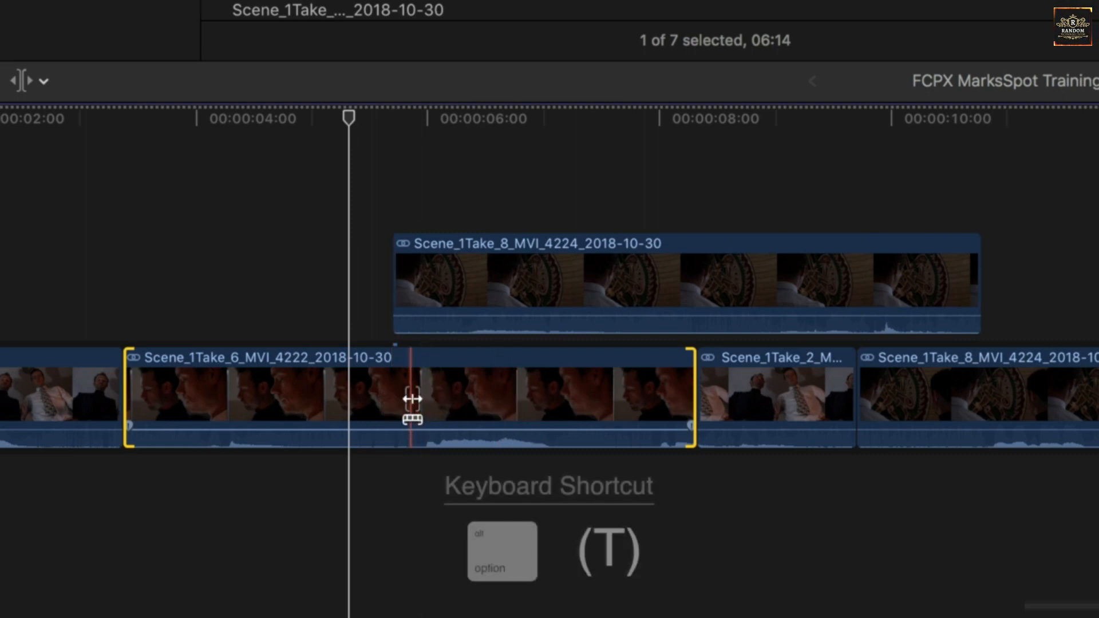
Slide the Take 6 clip between its neighbouring Take 2 clips so that it starts slightly earlier.
key("alt")
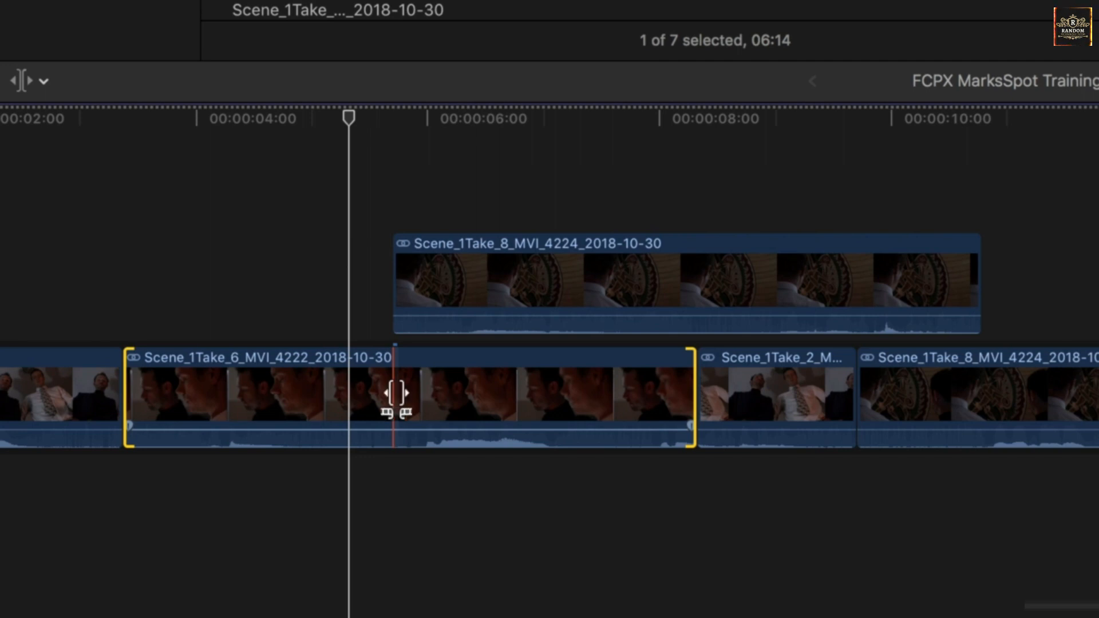
left_click_drag(395, 394, 410, 410)
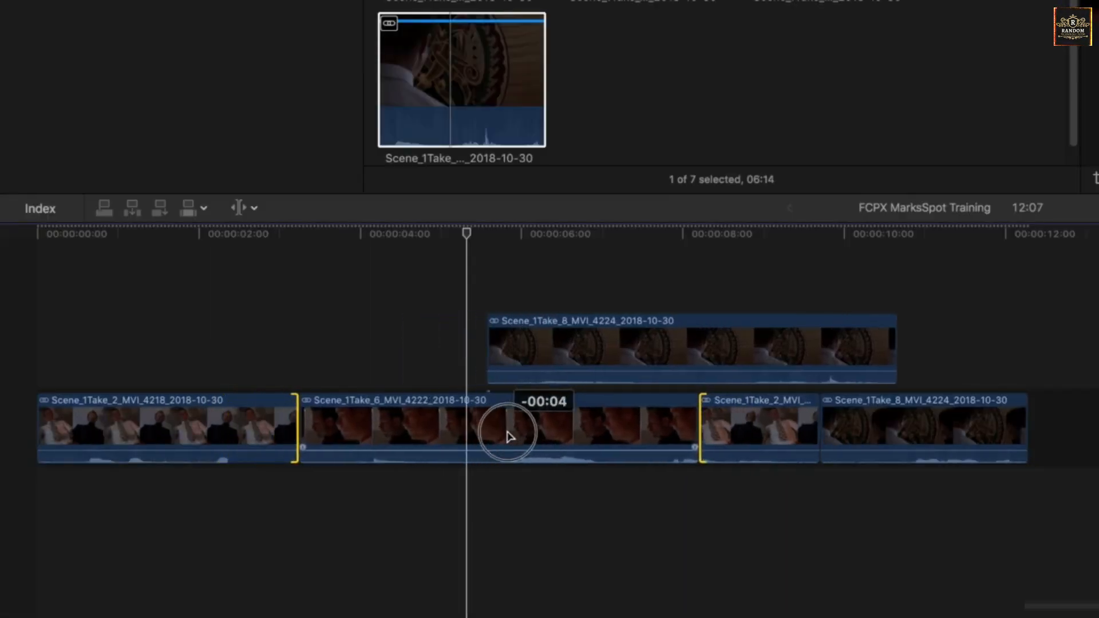
mouse_move(509, 437)
left_mouse_down()
mouse_move(560, 437)
mouse_move(405, 439)
mouse_move(533, 430)
mouse_move(425, 437)
mouse_move(505, 435)
mouse_move(494, 435)
left_mouse_up()
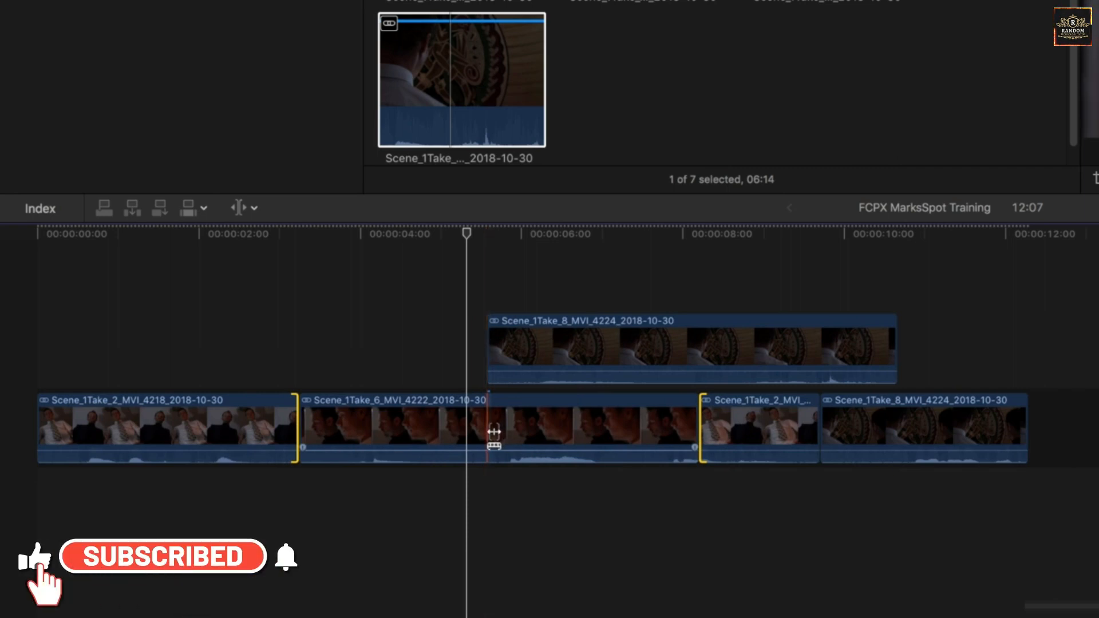
Slide the Take 6 clip slightly later while overriding its connection to the clip above, and return to the Select tool.
key("grave")
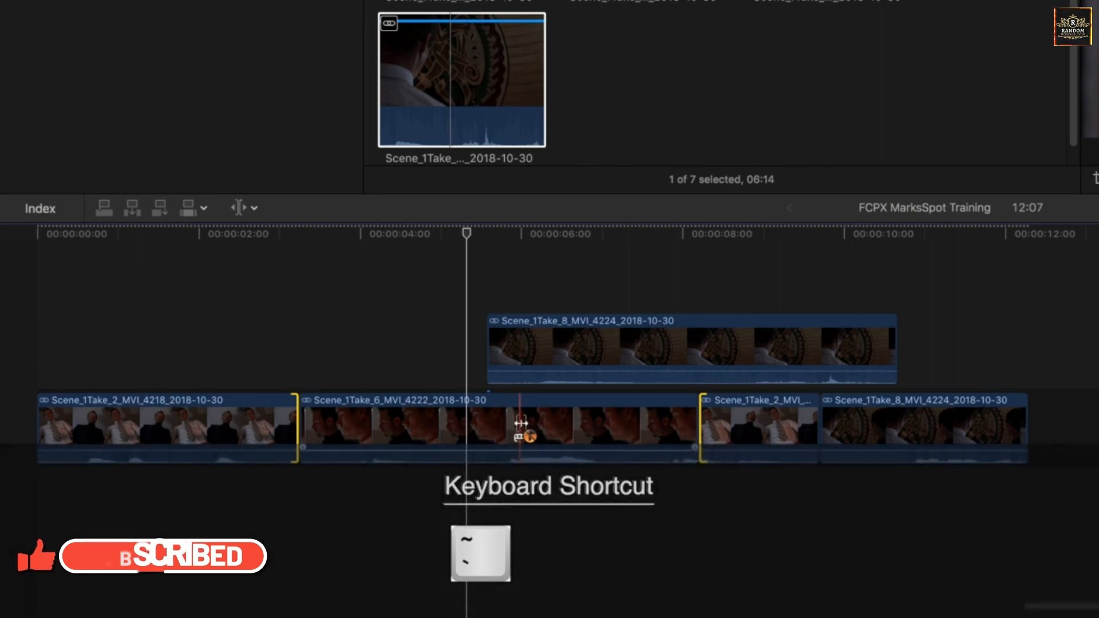
key("alt")
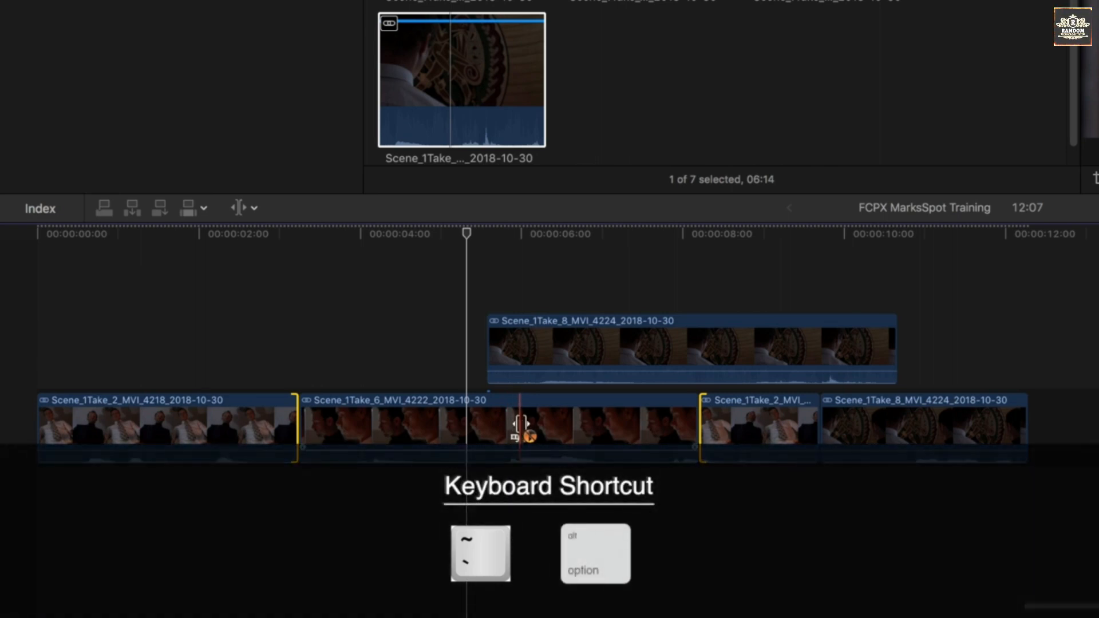
mouse_move(521, 425)
left_mouse_down()
mouse_move(456, 422)
mouse_move(595, 429)
mouse_move(466, 428)
mouse_move(589, 435)
mouse_move(480, 443)
mouse_move(532, 441)
left_mouse_up()
key("a")
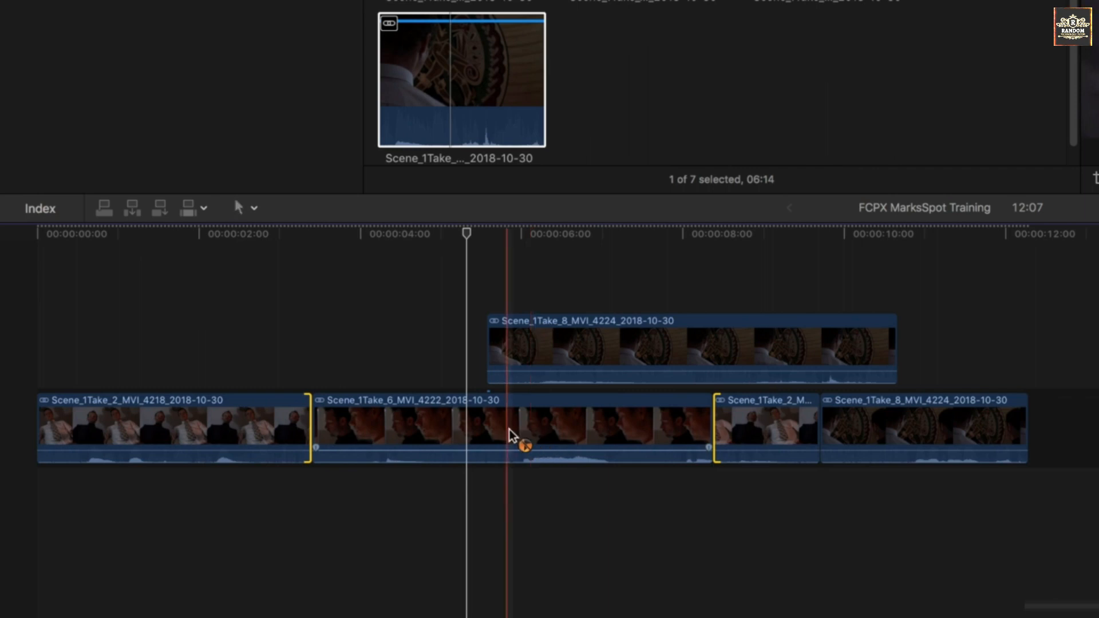